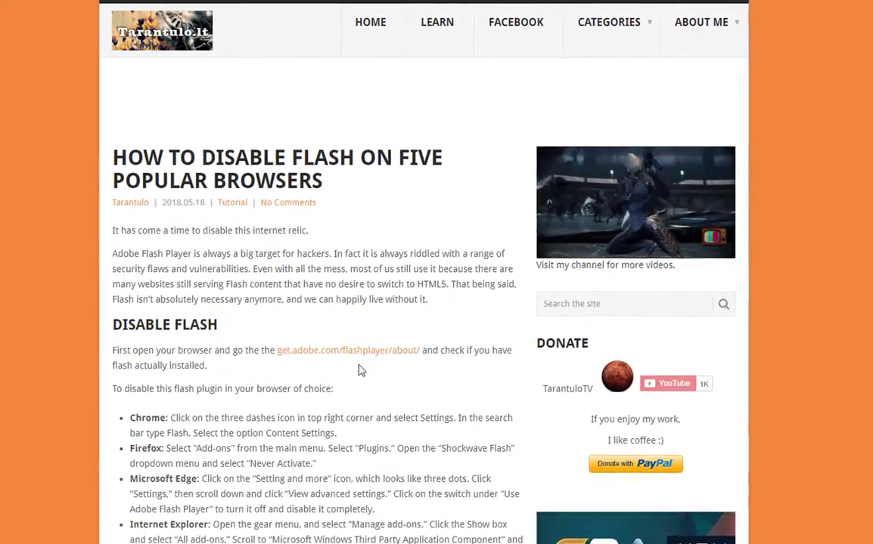
Switch to Chrome and allow Flash content to run on the get.adobe.com Flash Player page
scroll(371, 345, down, 3)
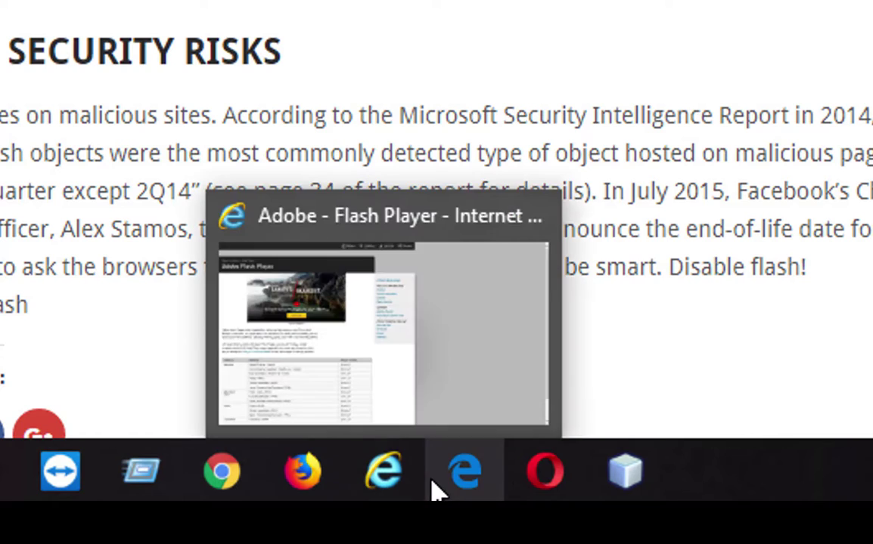
mouse_move(543, 493)
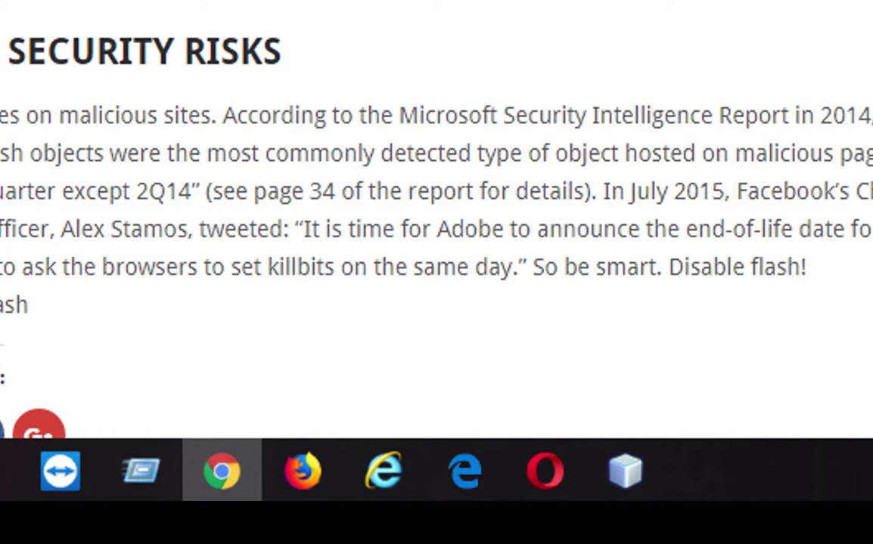
click(221, 471)
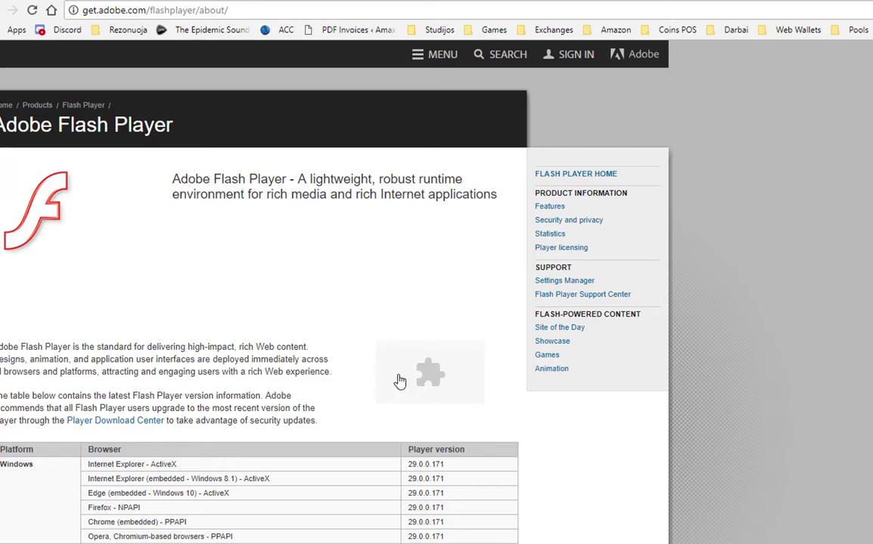
click(400, 381)
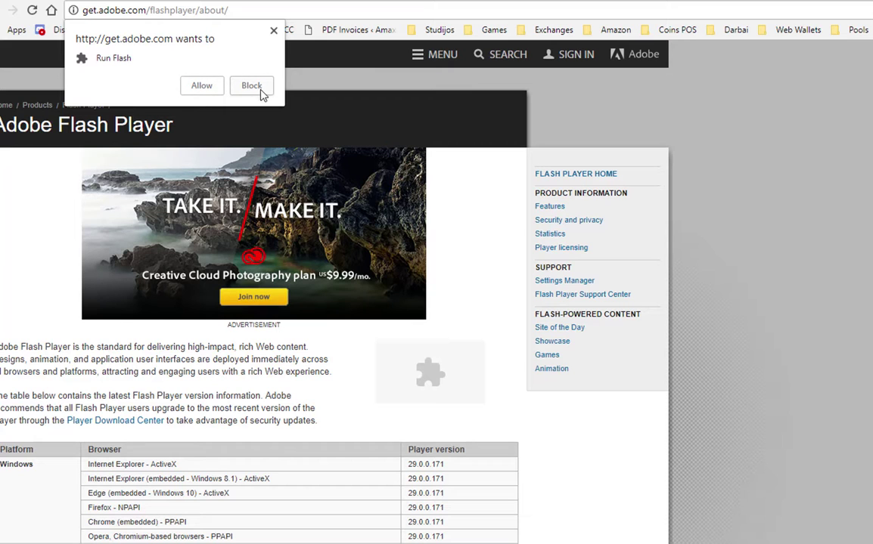
click(215, 88)
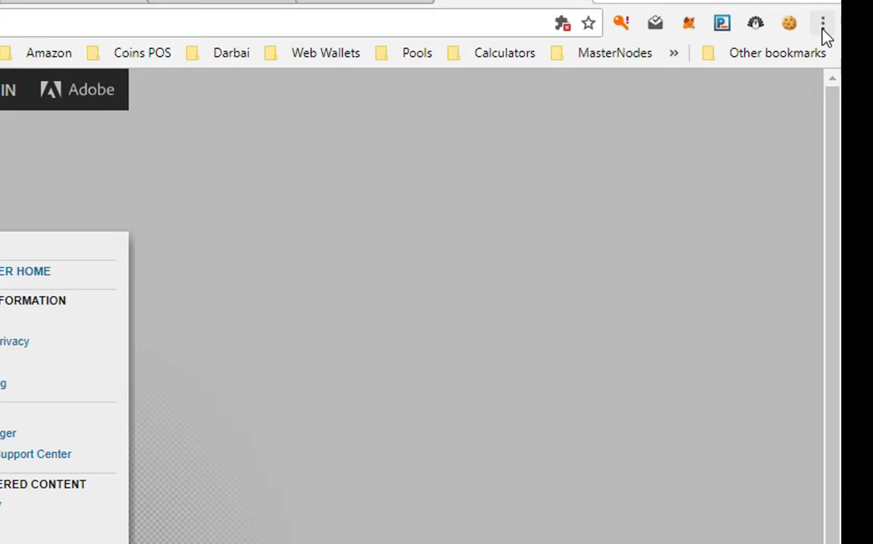
Search Chrome's settings for "Flash" and open the Flash permissions within Content Settings
click(822, 26)
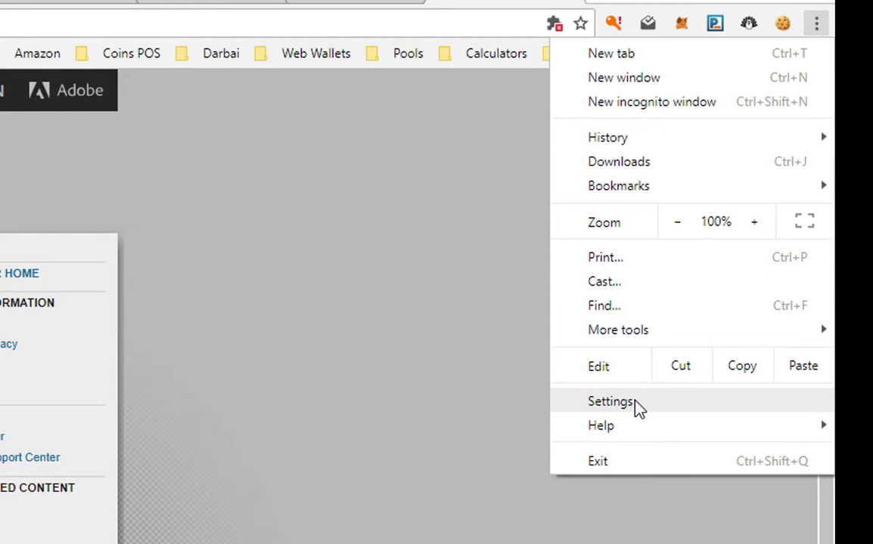
click(638, 408)
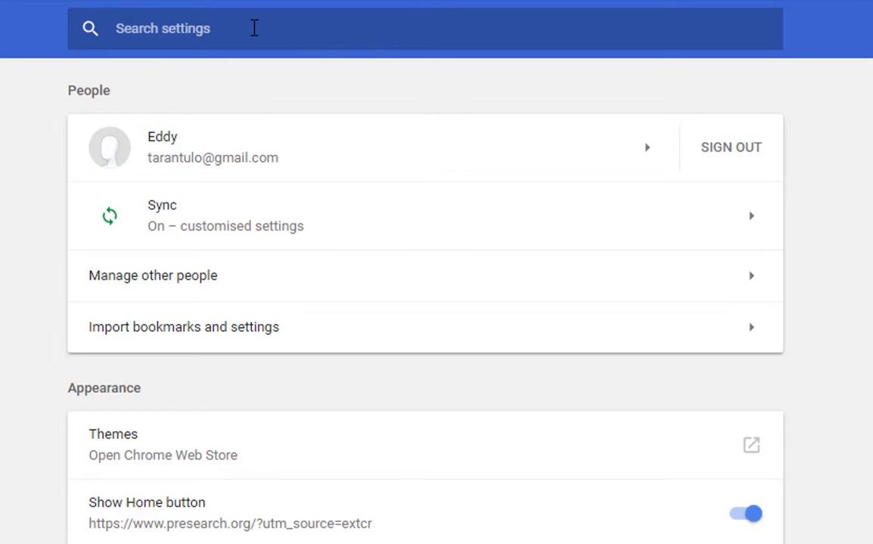
text(Flash)
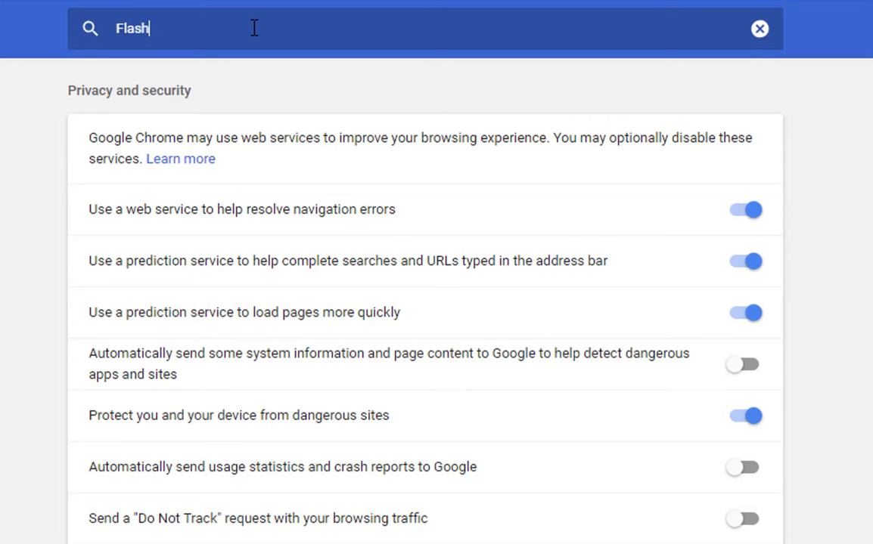
scroll(303, 303, down, 10)
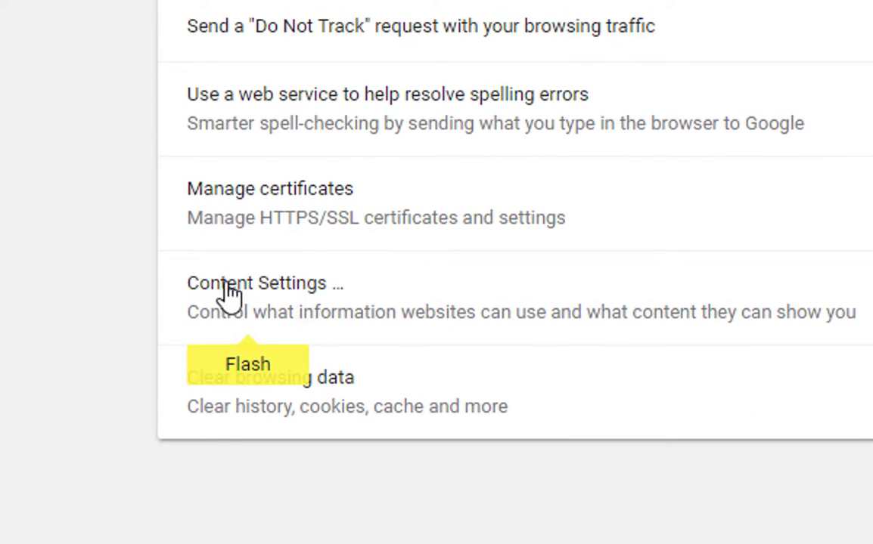
click(321, 304)
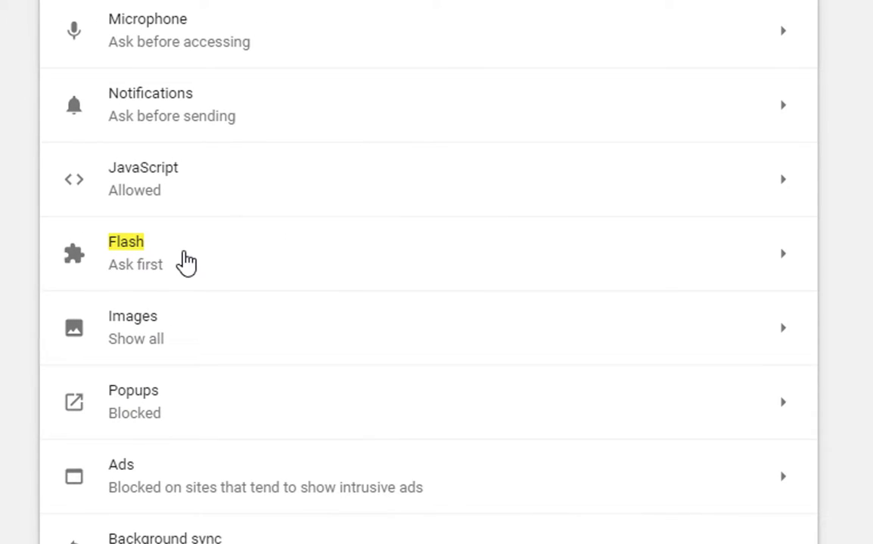
click(189, 271)
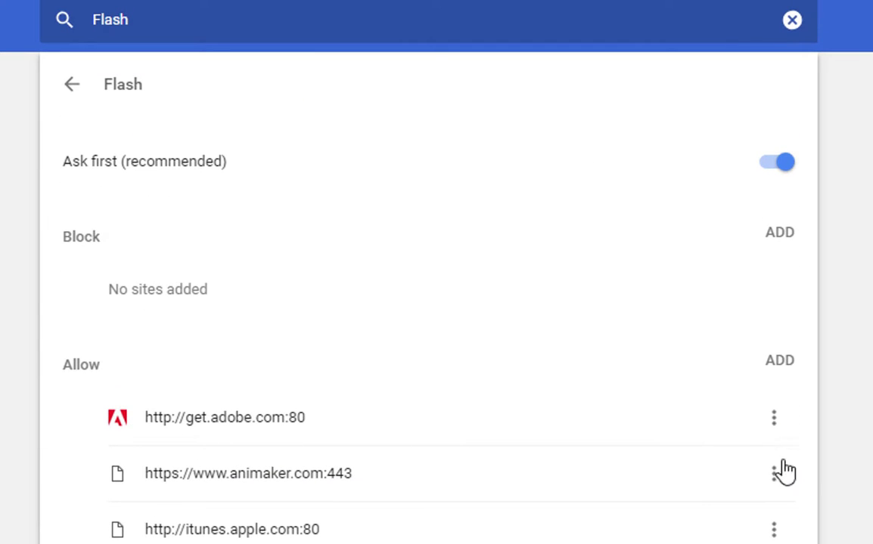
click(774, 420)
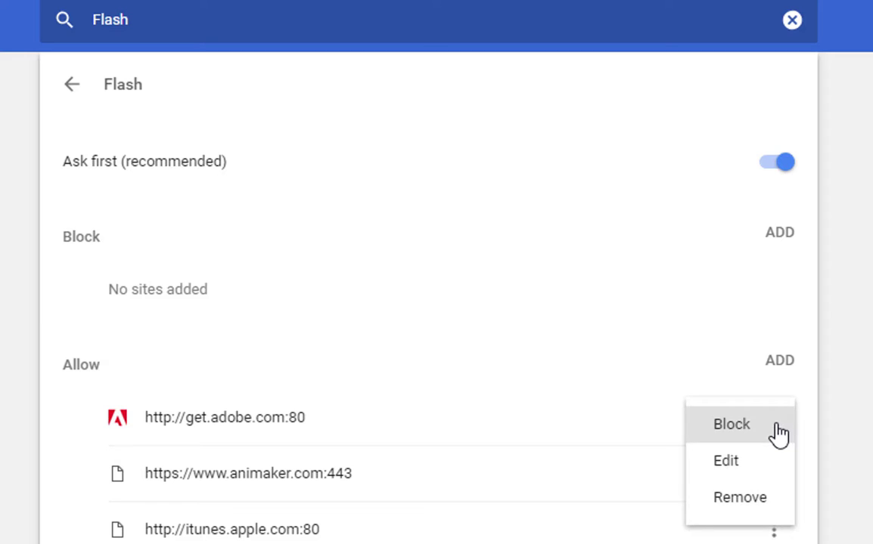
click(749, 500)
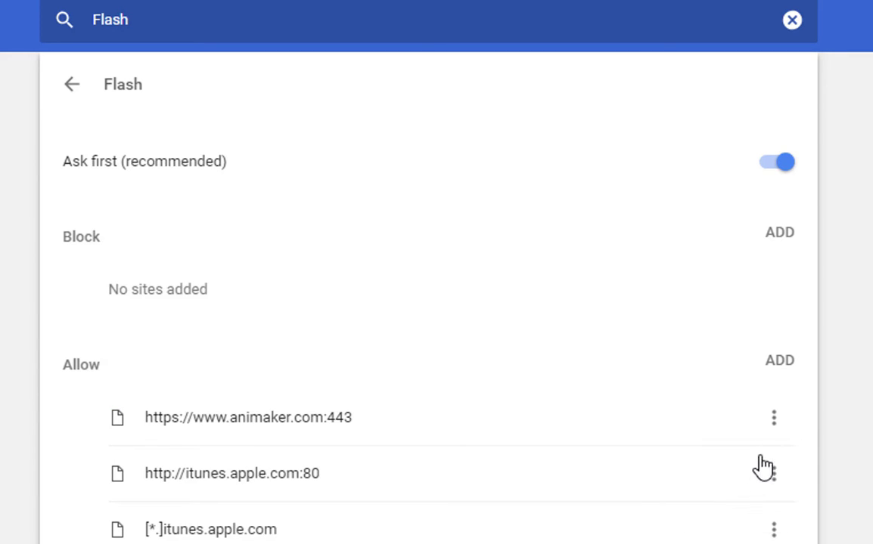
click(773, 417)
click(748, 499)
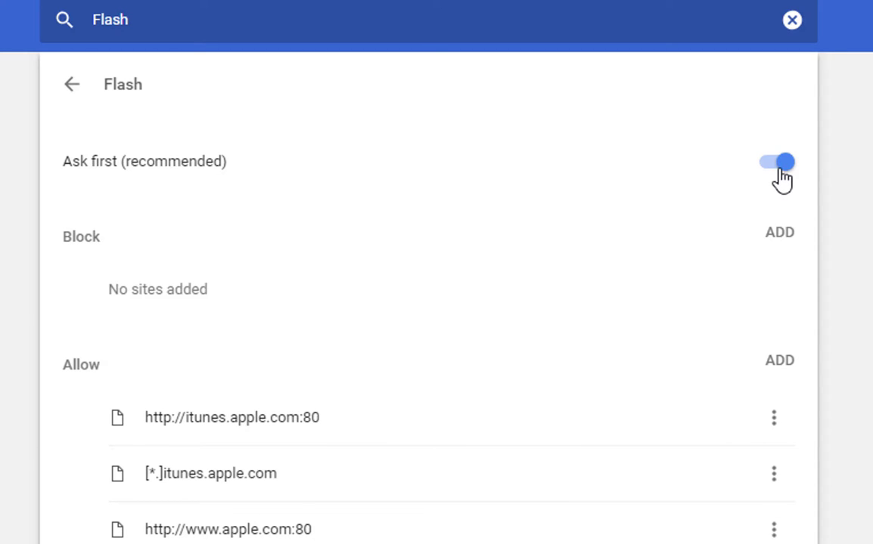
click(783, 171)
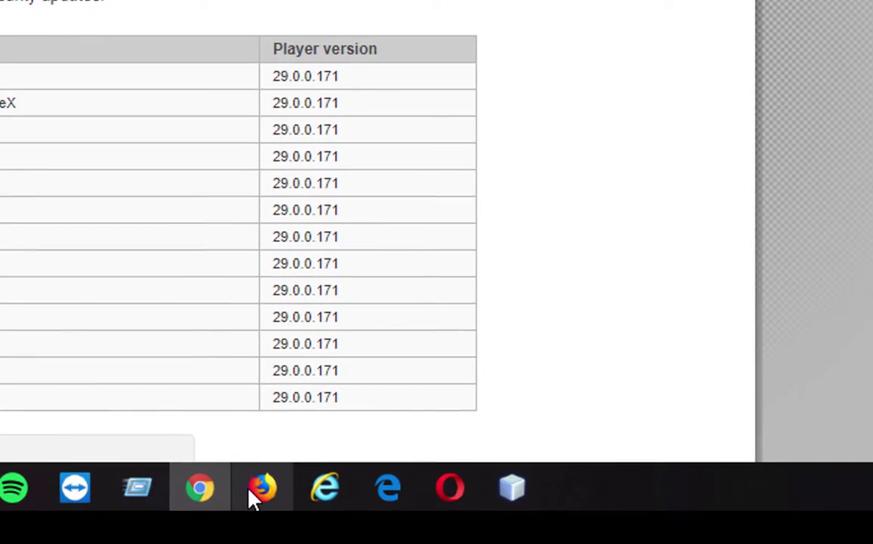
Switch to Firefox and refuse Adobe Flash permission to run on the Flash Player page
click(254, 493)
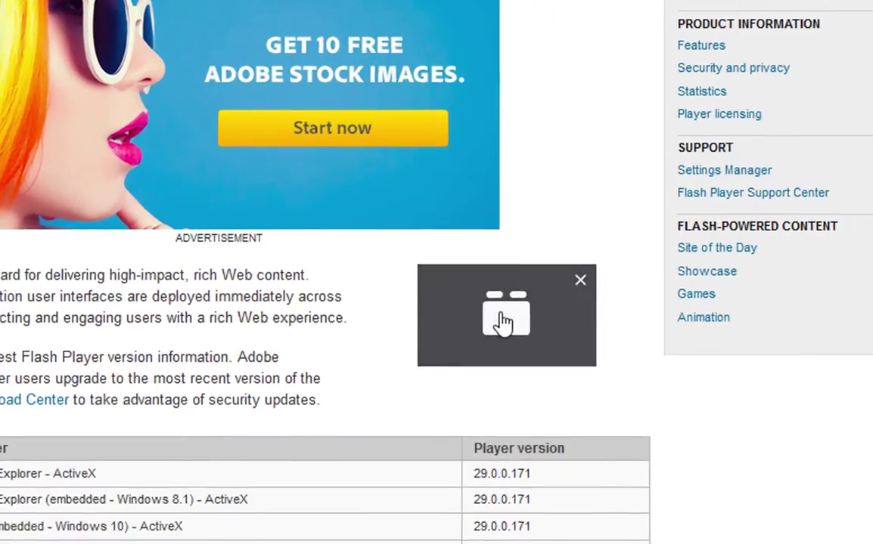
click(363, 314)
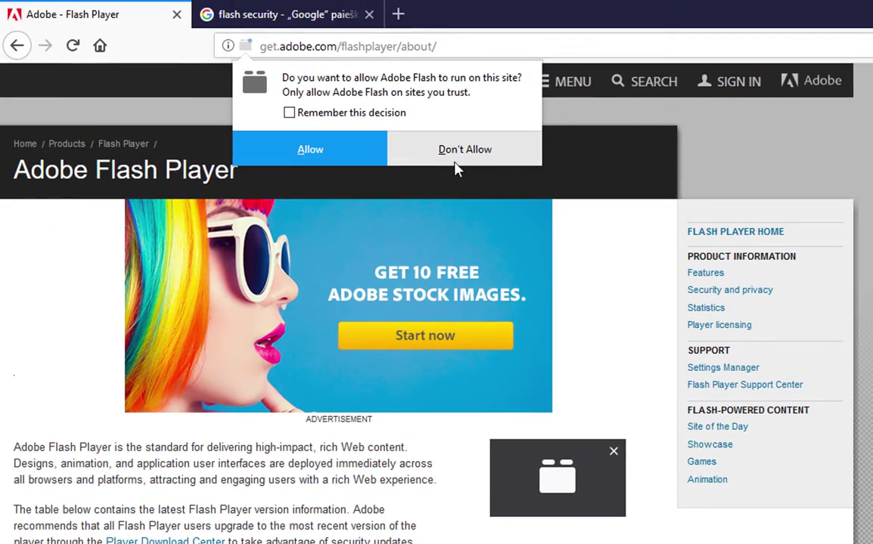
click(459, 154)
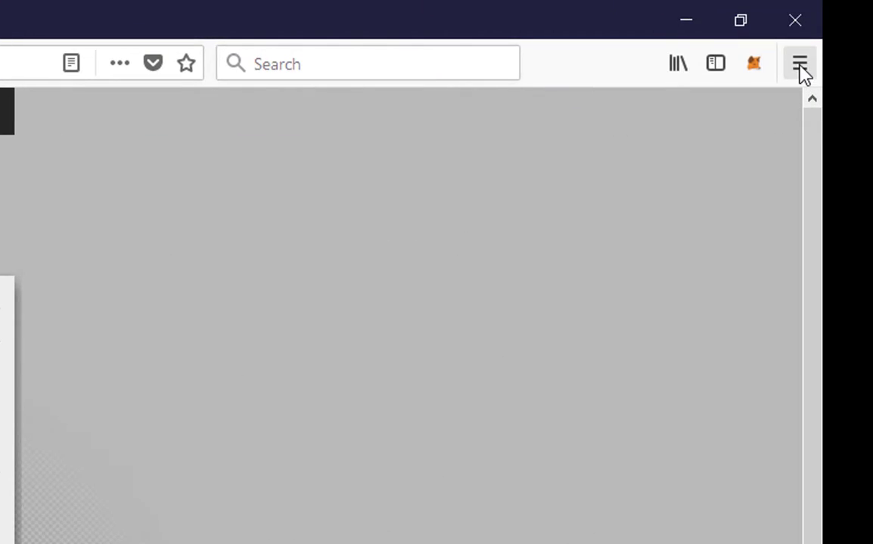
Set the Shockwave Flash plugin to Never Activate in Firefox's add-ons manager
click(800, 67)
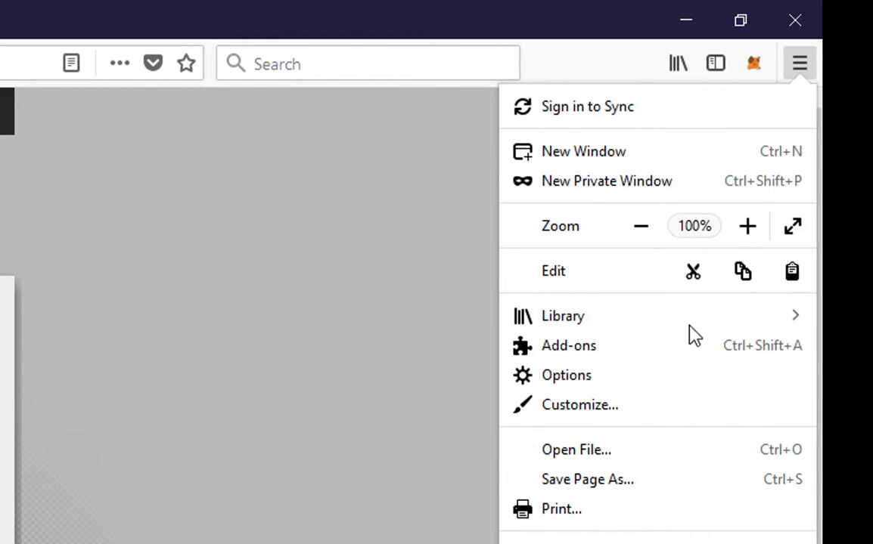
click(641, 352)
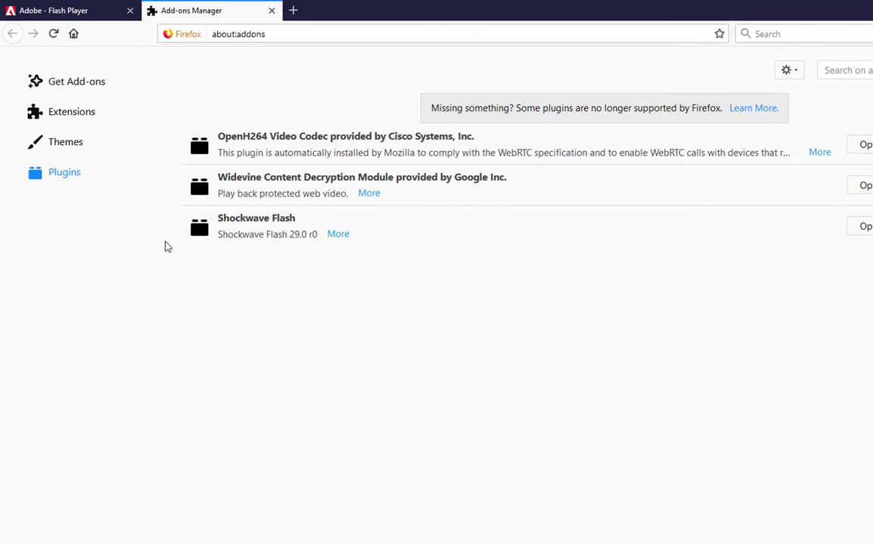
click(68, 106)
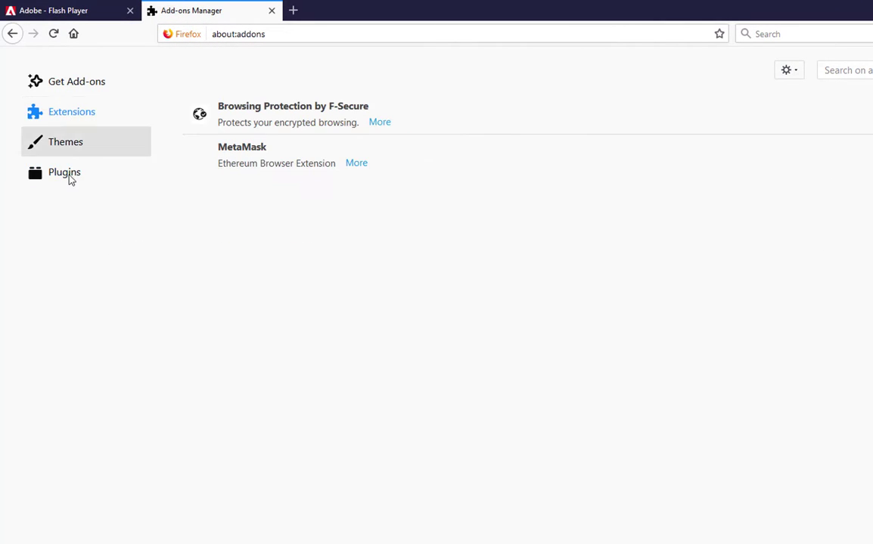
click(70, 177)
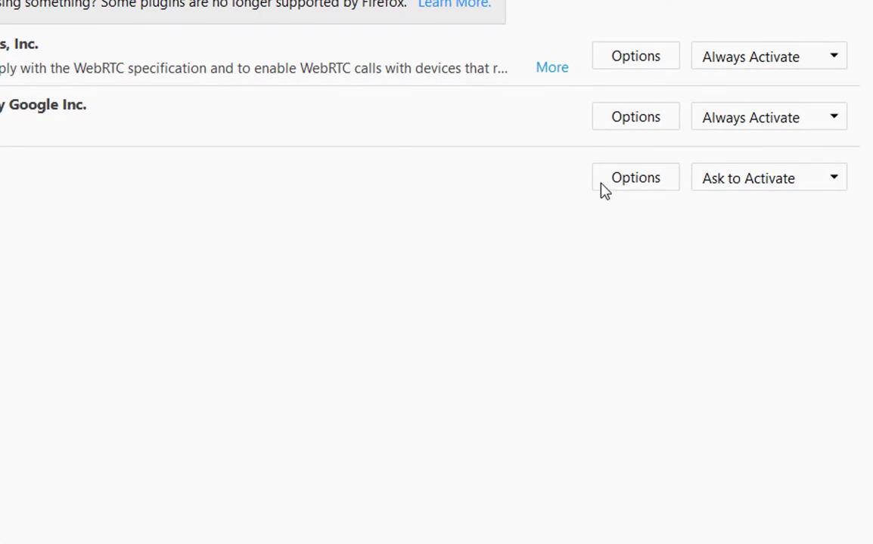
click(718, 185)
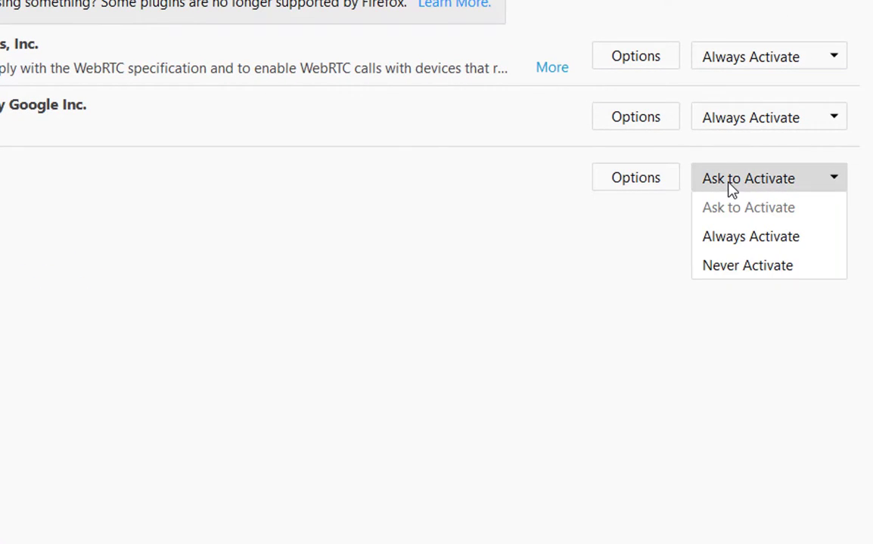
click(741, 266)
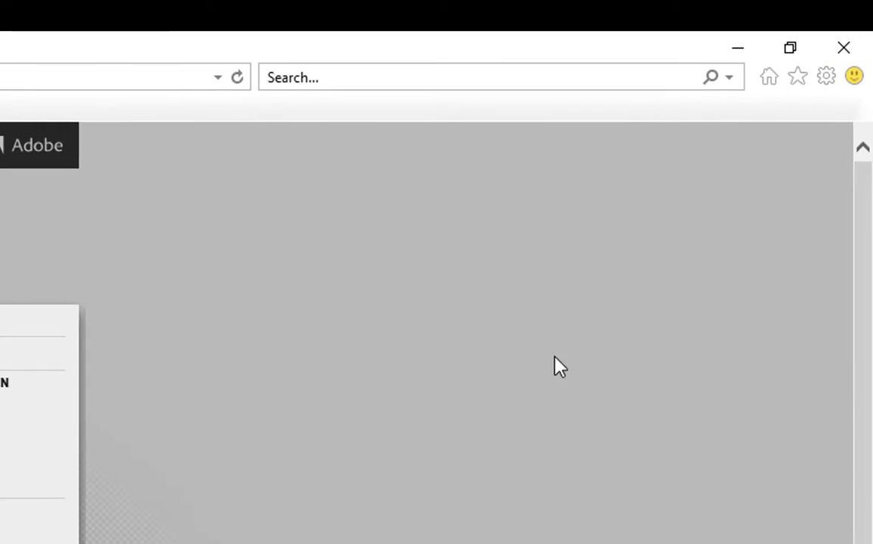
Open Internet Explorer's add-on manager and show all add-ons
click(826, 78)
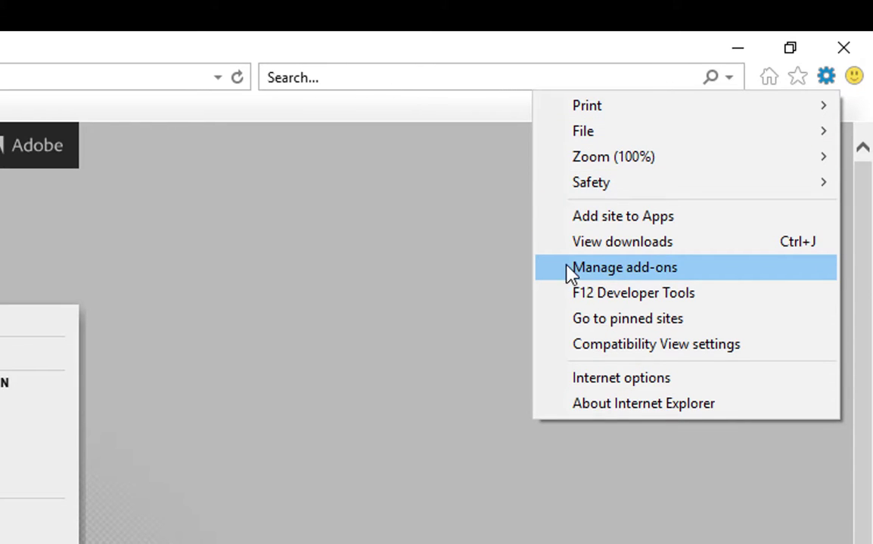
click(586, 267)
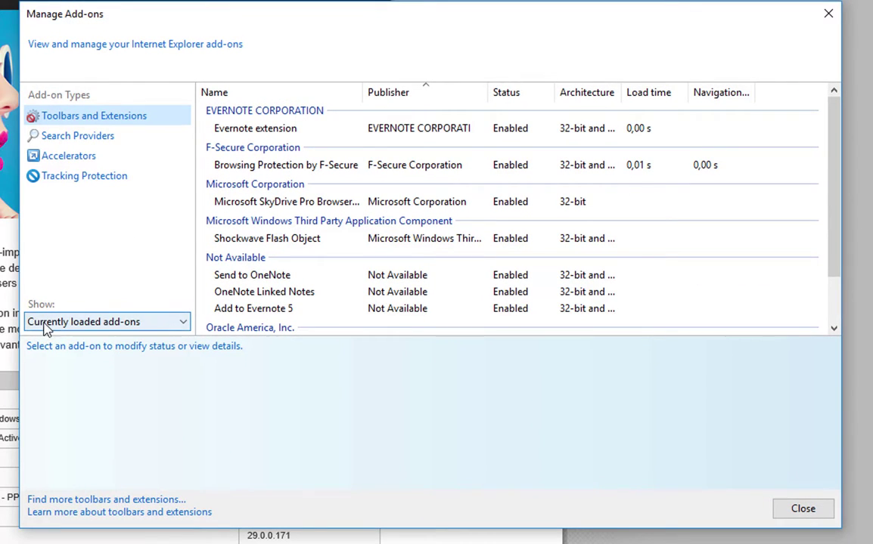
click(46, 324)
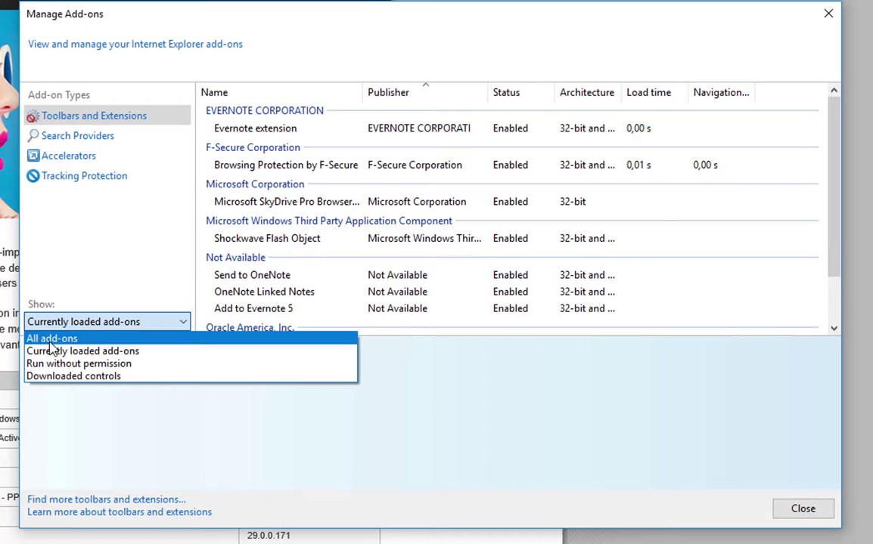
click(53, 341)
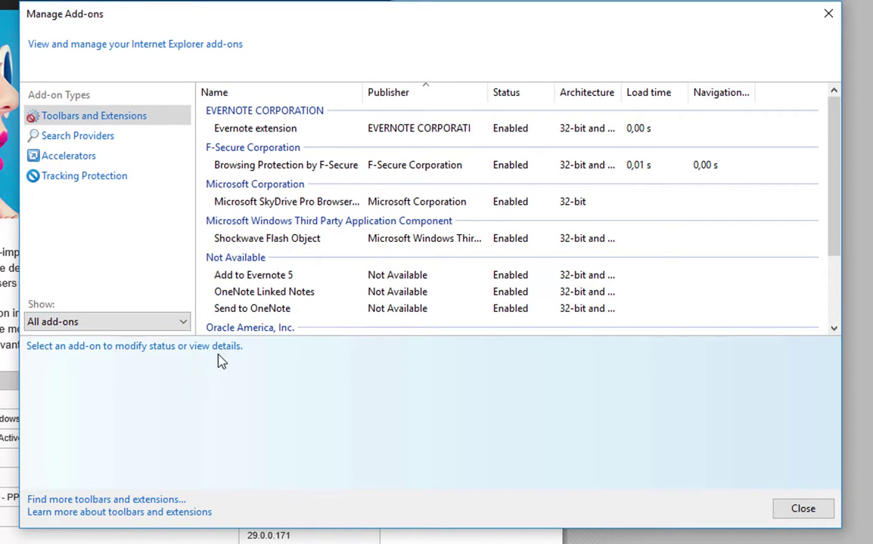
Disable the Shockwave Flash Object add-on and reload the Adobe Flash Player page
click(310, 243)
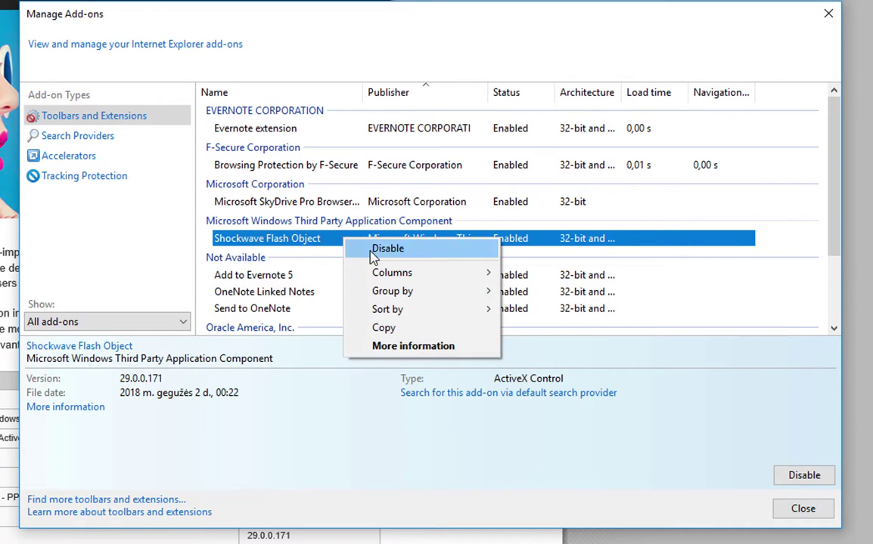
click(371, 250)
click(802, 510)
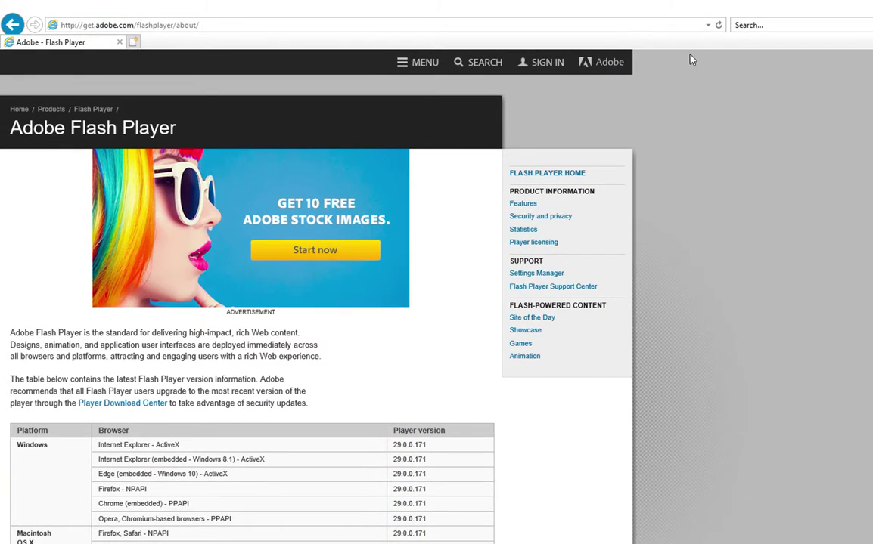
click(718, 26)
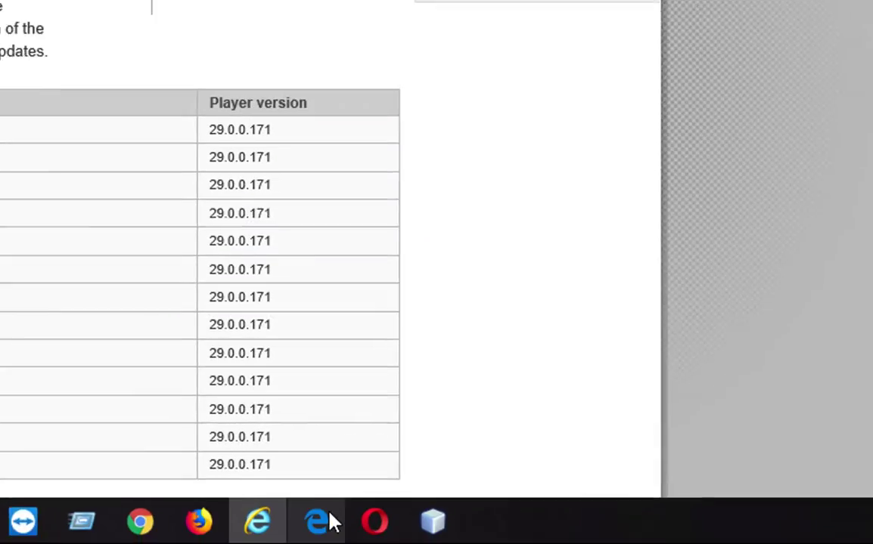
Switch to Microsoft Edge, request the Flash content on the Flash Player page and dismiss the permission prompt without allowing it
click(330, 520)
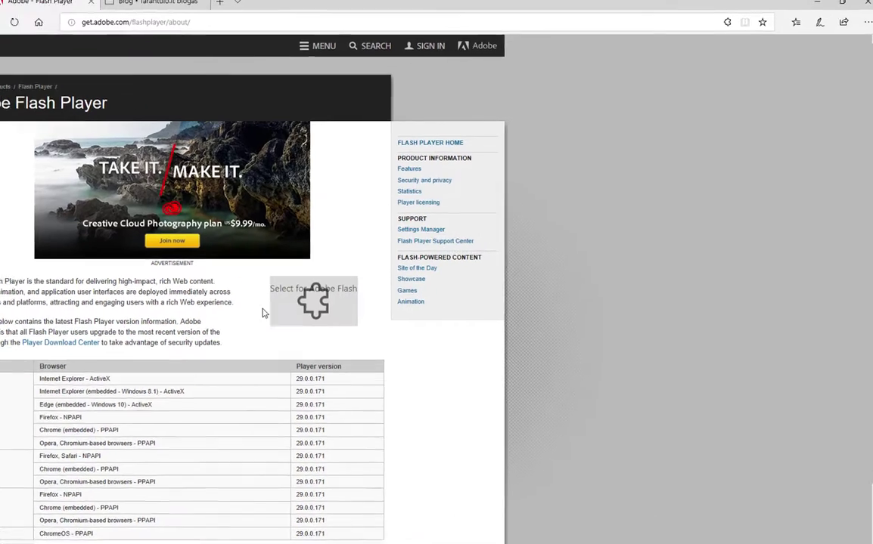
click(179, 14)
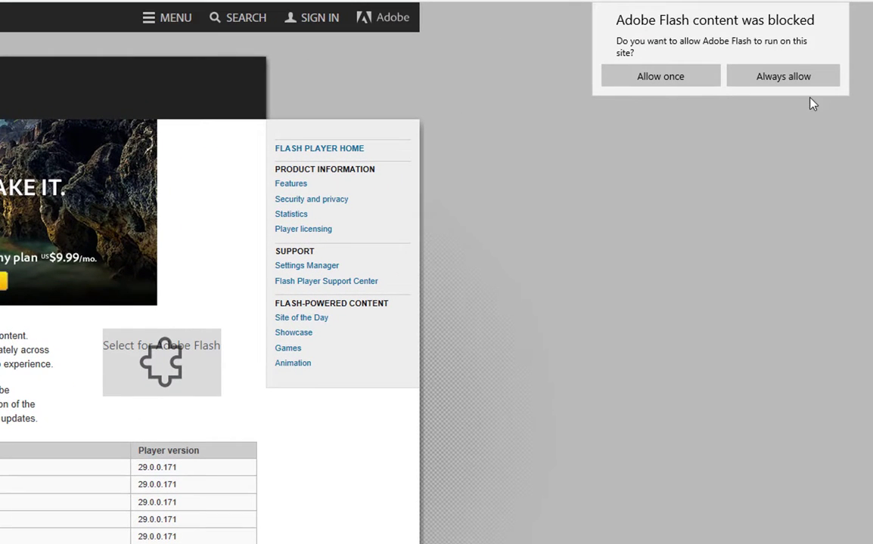
click(750, 114)
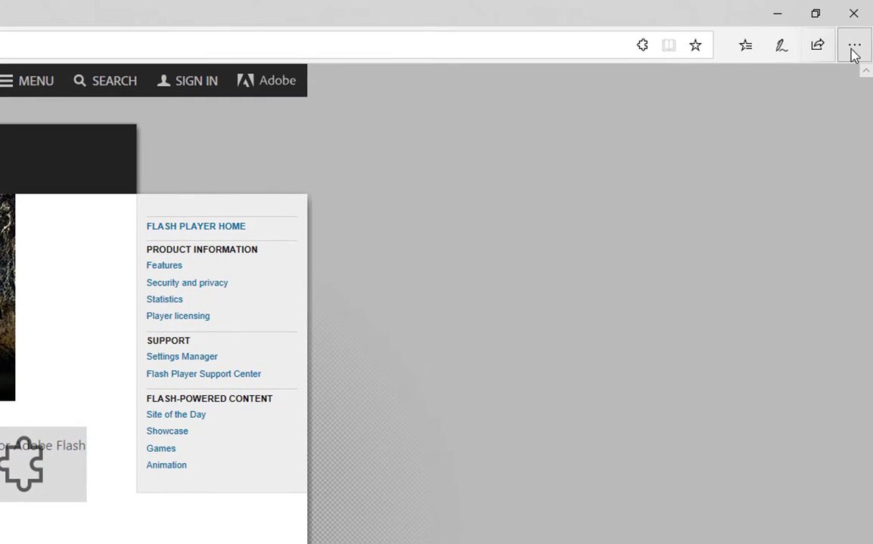
Turn off Use Adobe Flash Player in Edge's advanced settings and reload the Adobe Flash Player page
click(853, 47)
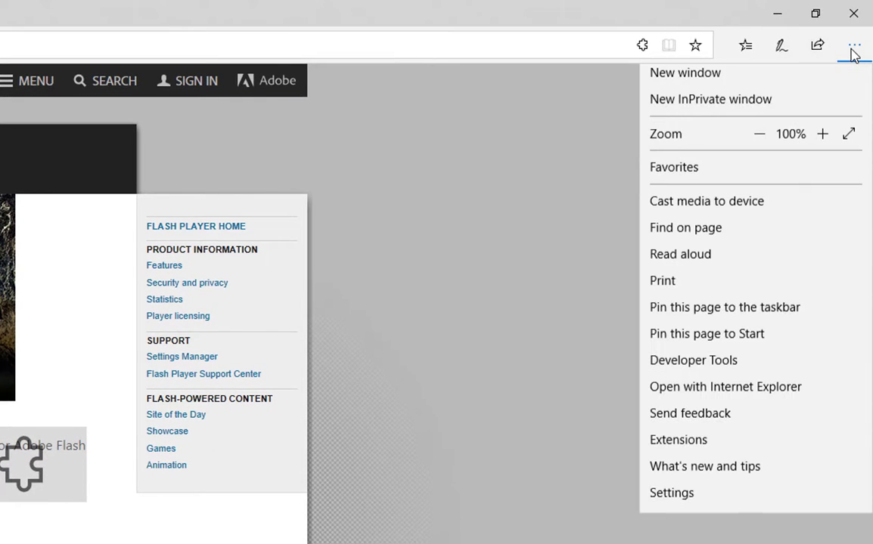
click(719, 504)
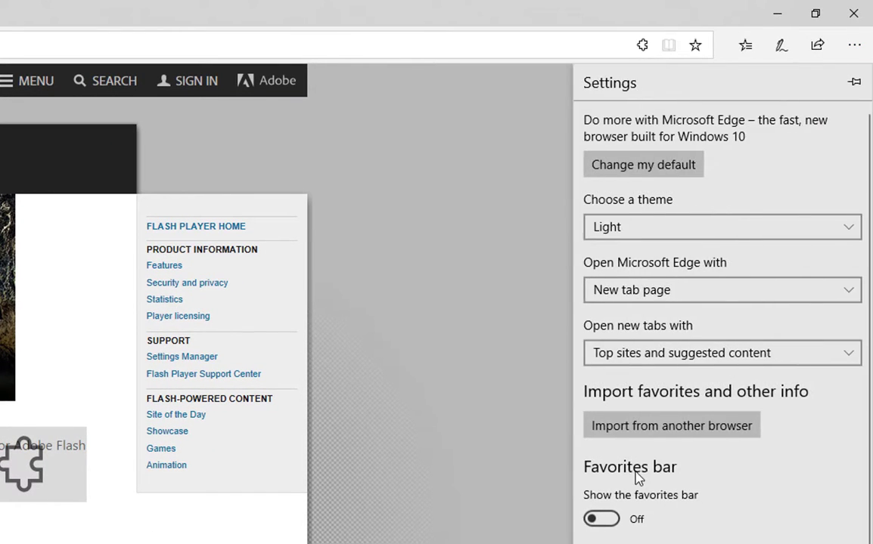
scroll(623, 318, down, 6)
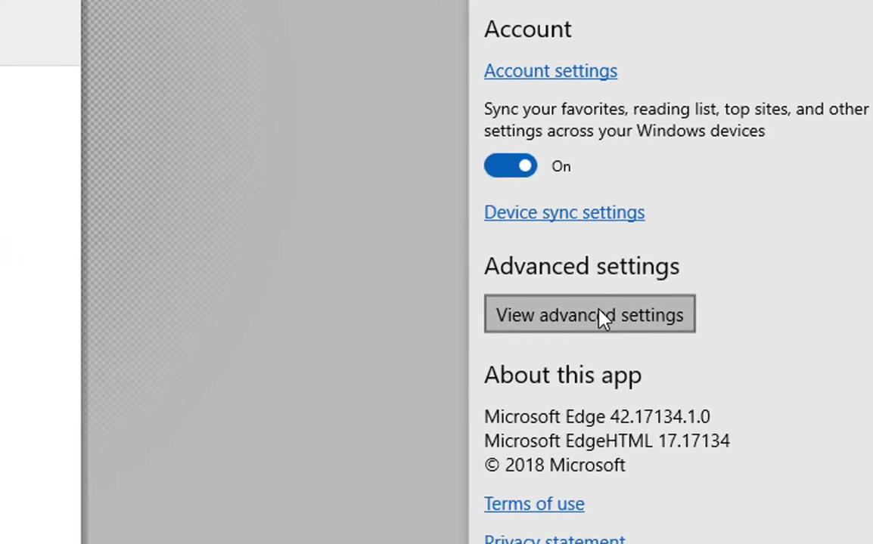
click(602, 316)
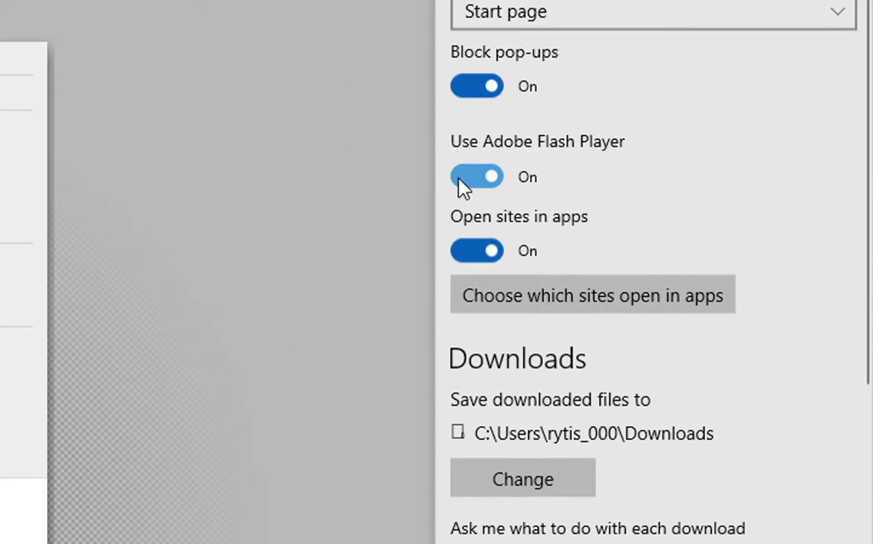
click(478, 178)
click(53, 30)
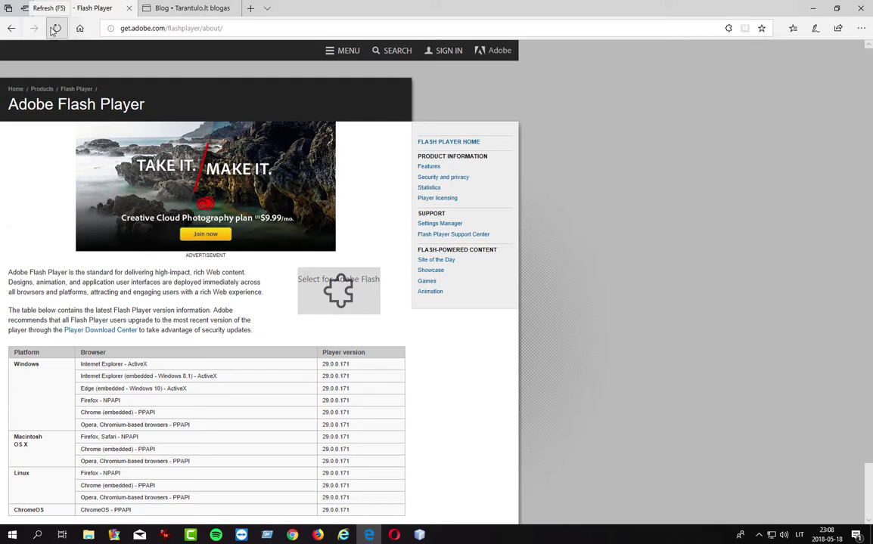
click(55, 29)
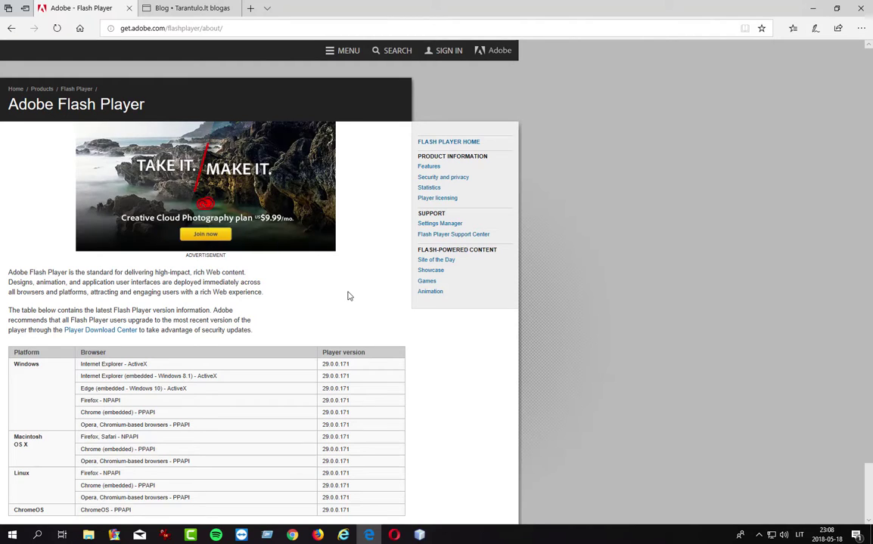
Switch to Opera, request the Flash content on the reloaded Flash Player page and dismiss the permission prompt without choosing an option
click(394, 536)
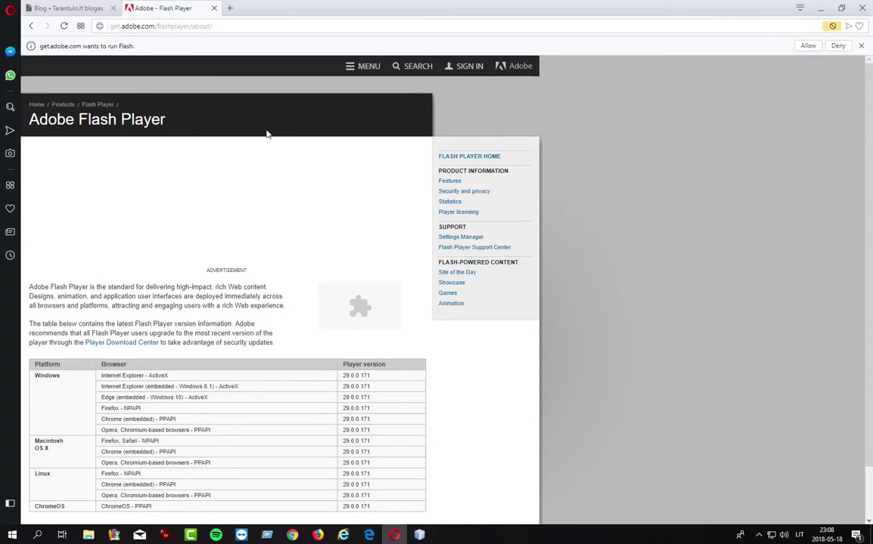
click(65, 27)
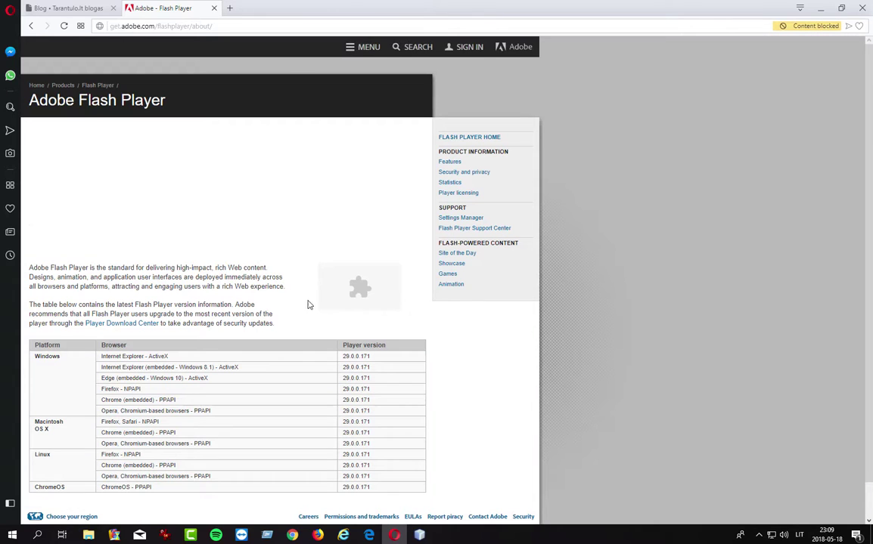
click(356, 293)
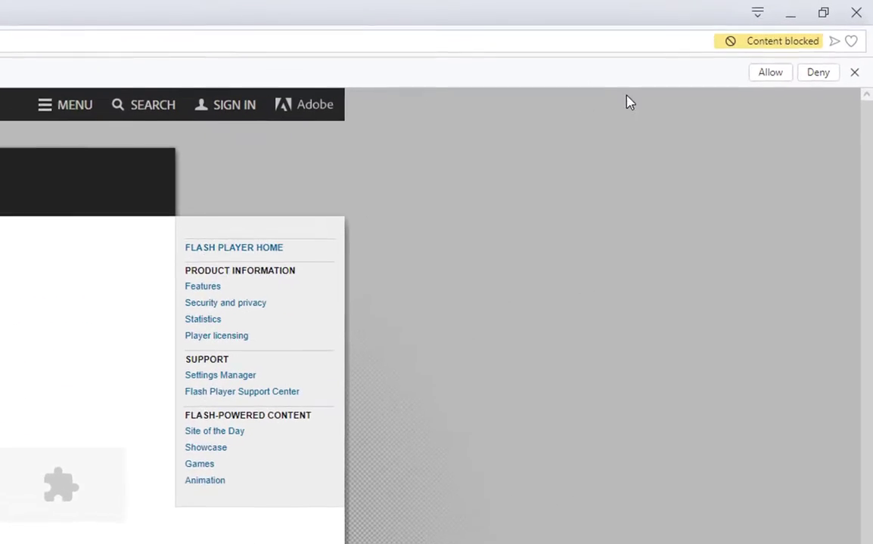
click(853, 83)
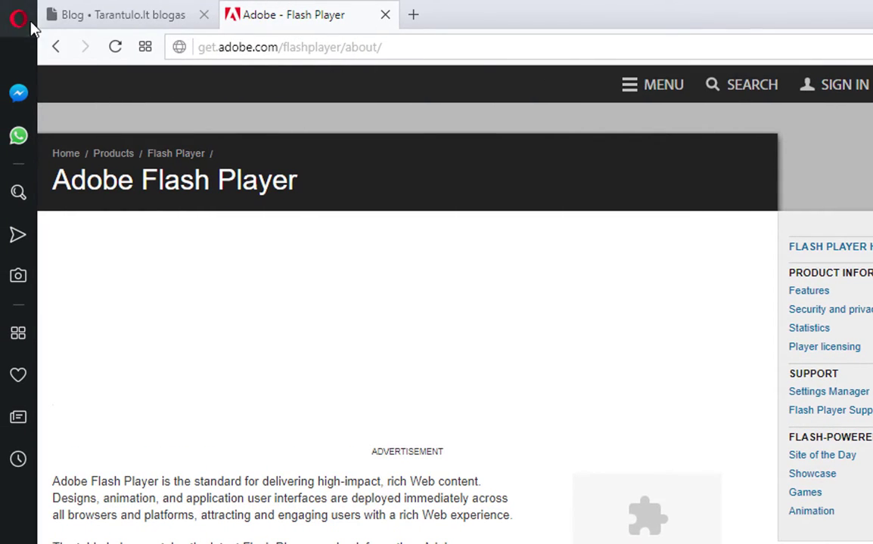
Block sites from running Flash in Opera's website settings, and check the Flash exceptions list and the Adobe Flash Player page
click(19, 25)
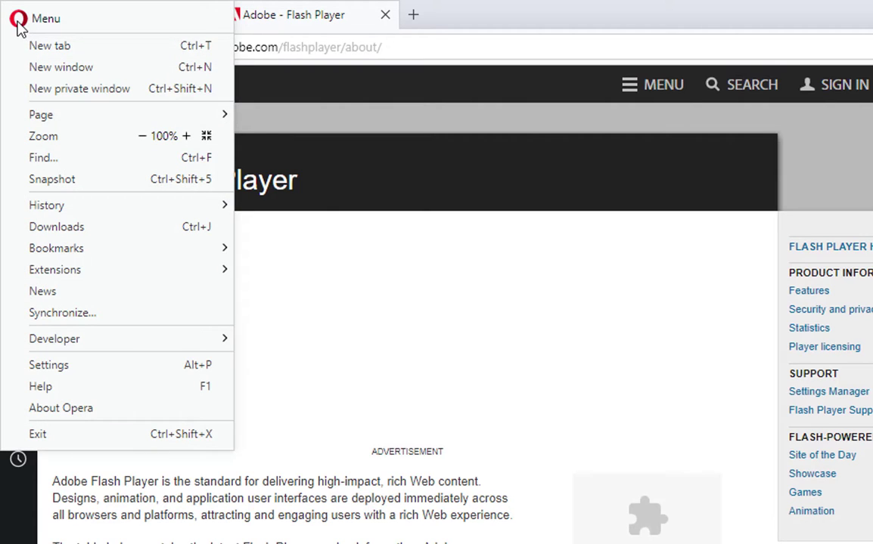
click(90, 369)
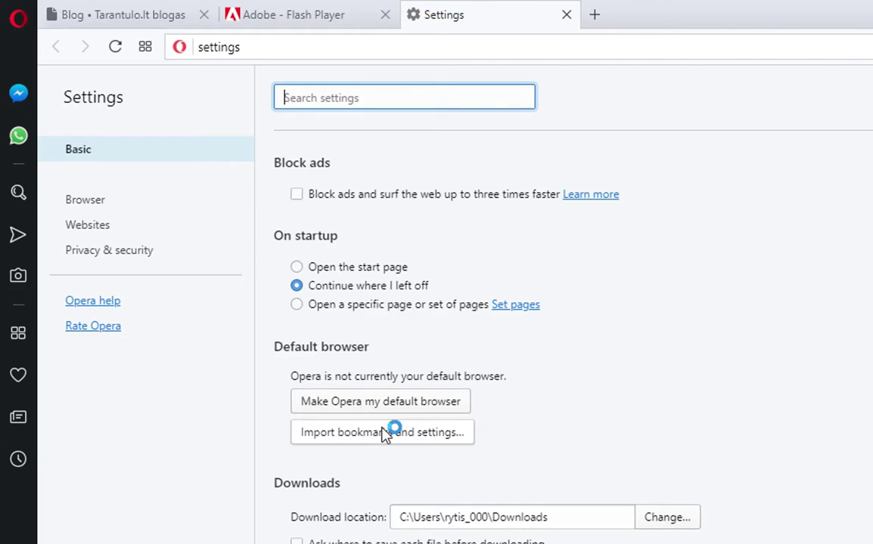
click(95, 236)
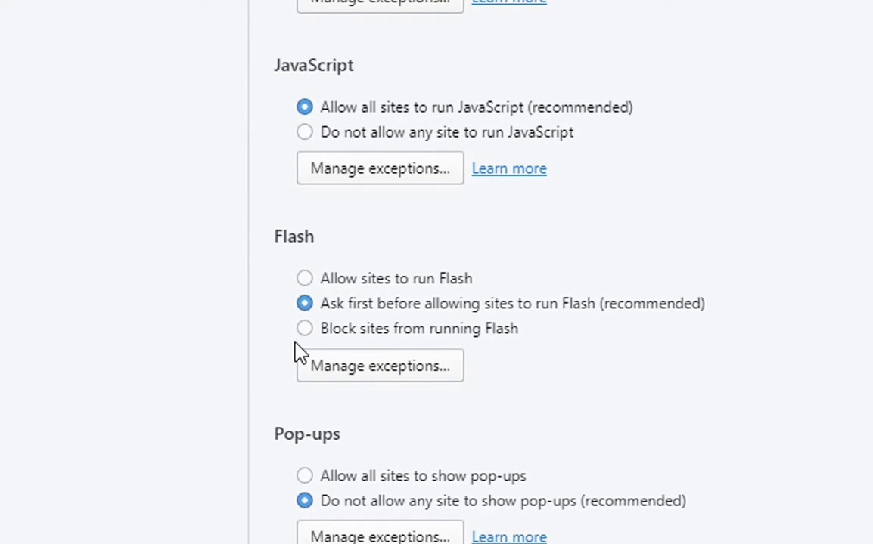
click(333, 332)
click(398, 372)
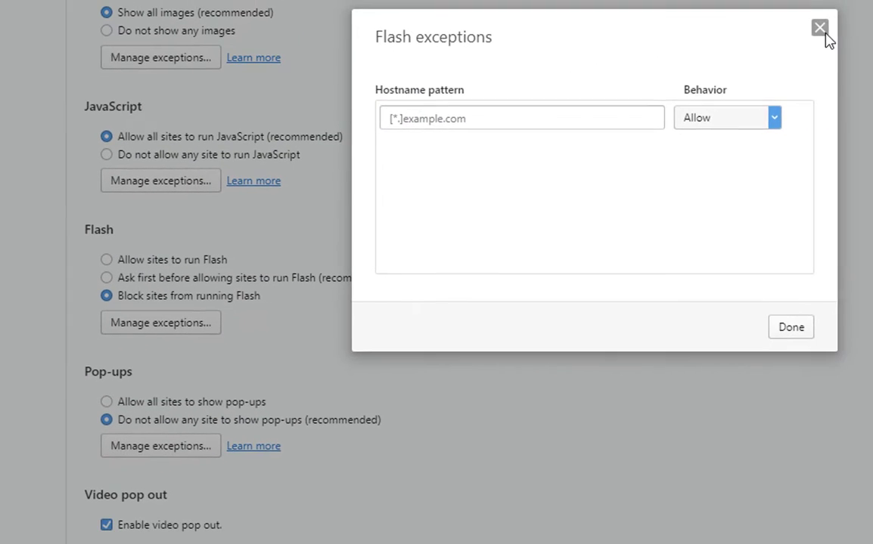
click(820, 27)
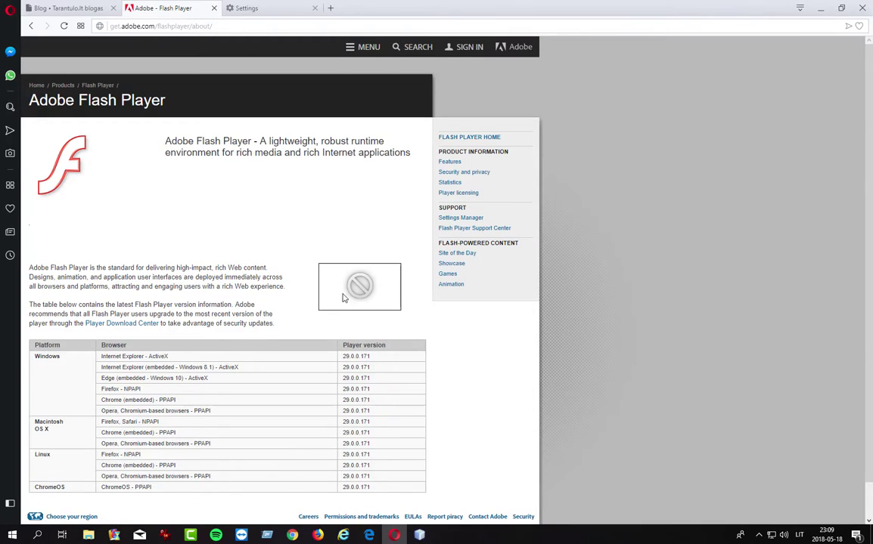
drag(280, 273, 363, 294)
click(288, 291)
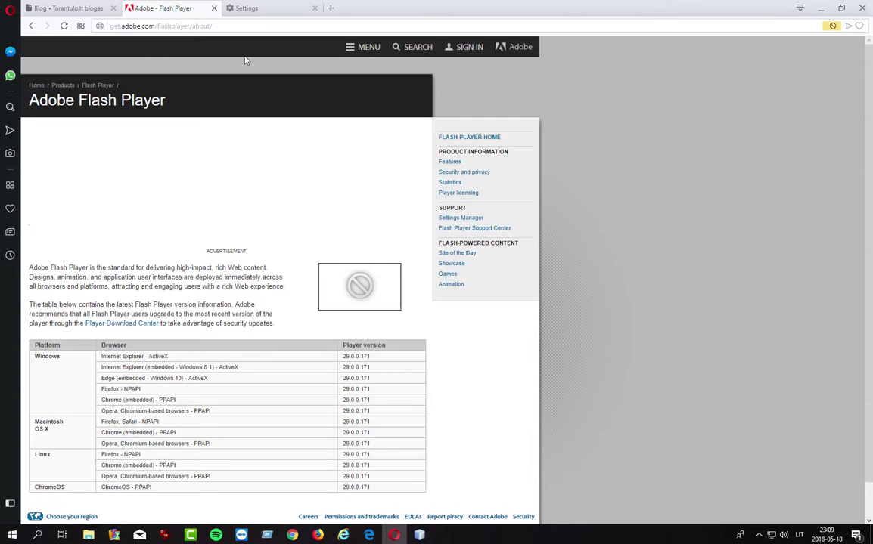
Switch to the open Tarantulo.lt blog page and look through its latest posts
click(84, 8)
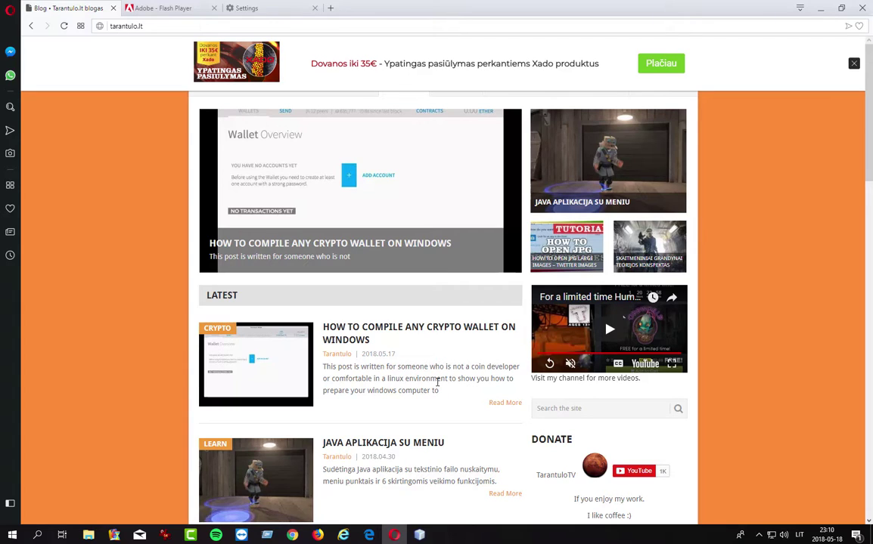
scroll(443, 364, down, 5)
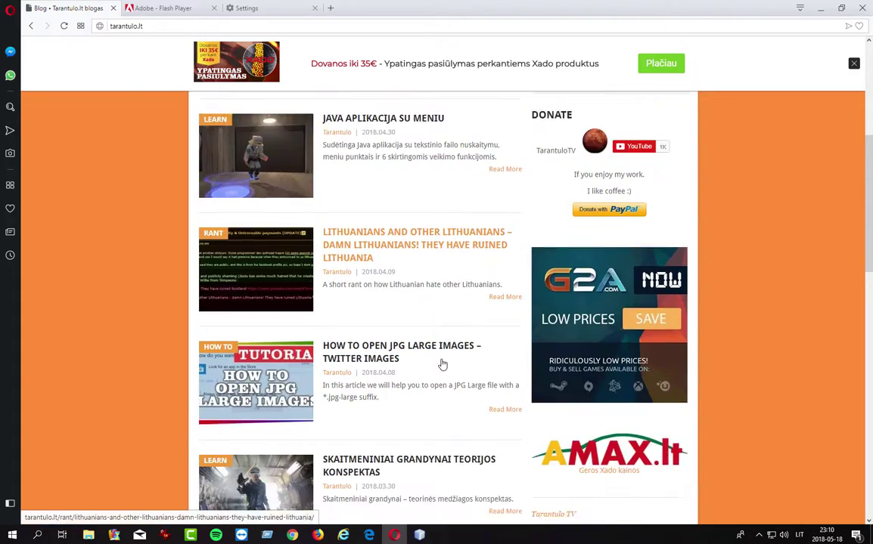
scroll(442, 365, down, 6)
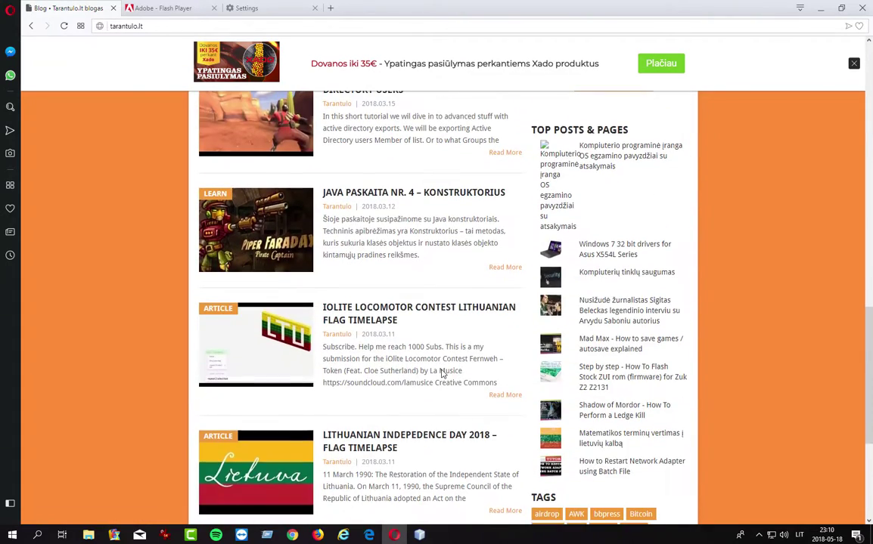
scroll(443, 373, up, 4)
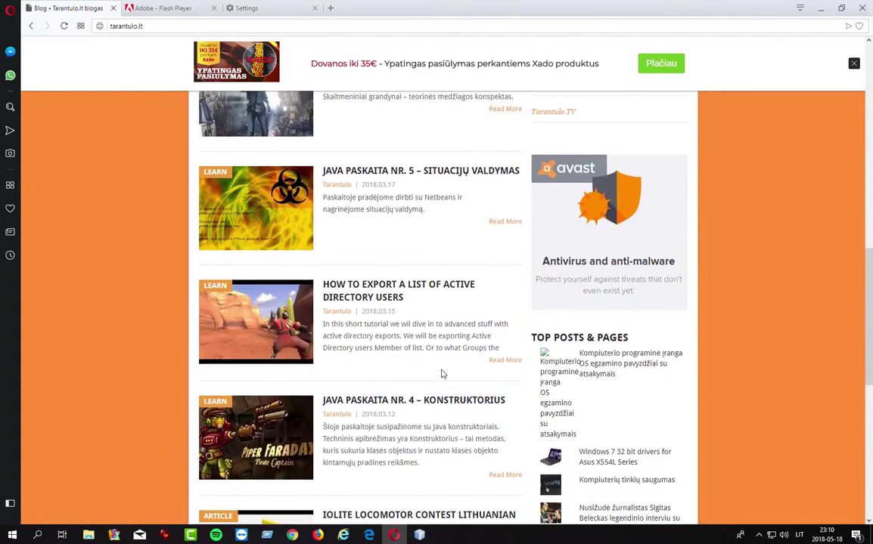
scroll(443, 373, up, 3)
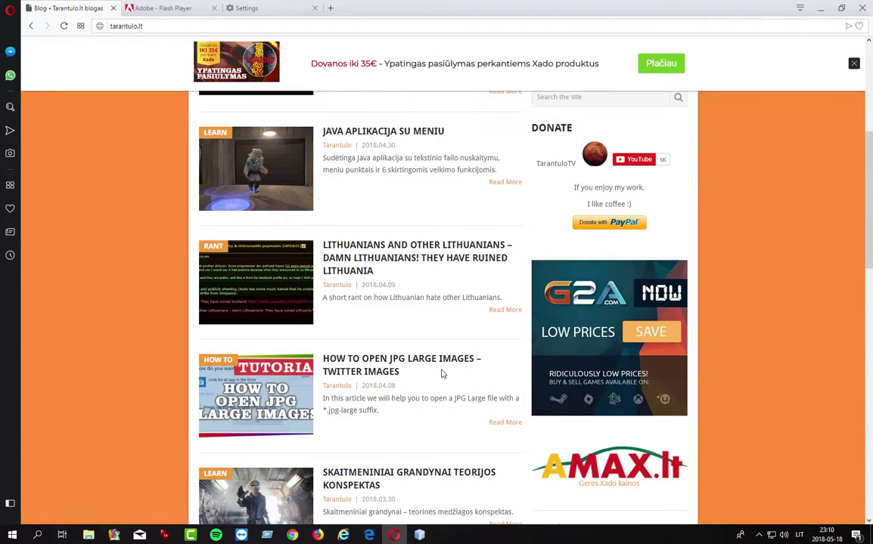